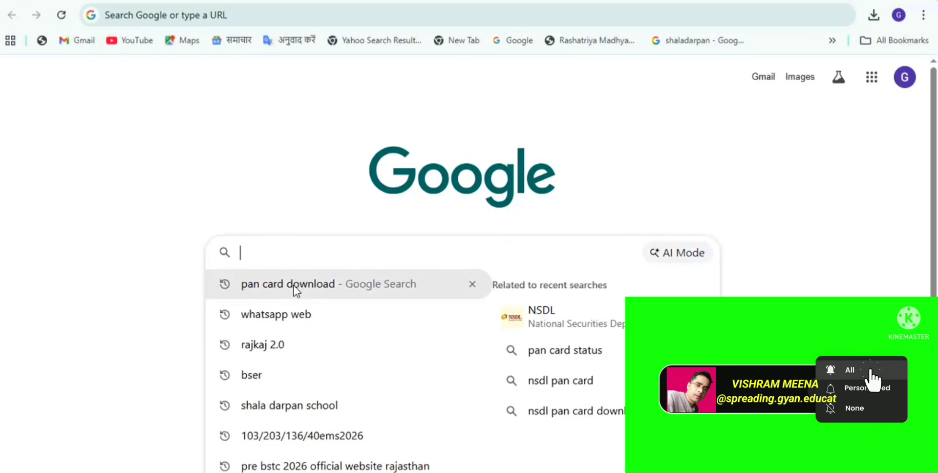
# - Search Google for "pan card download" and look through the Protean and UTI PAN Card results
pyautogui.click(295, 286)
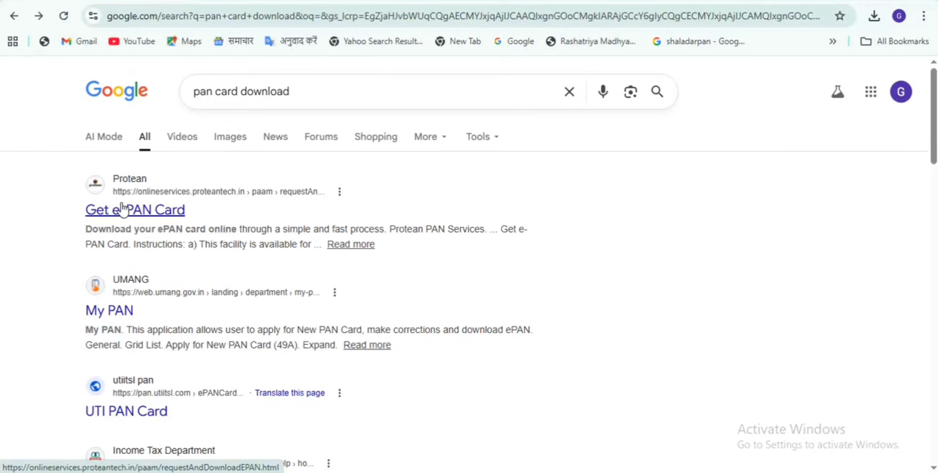
pyautogui.scroll(-3, 187, 288)
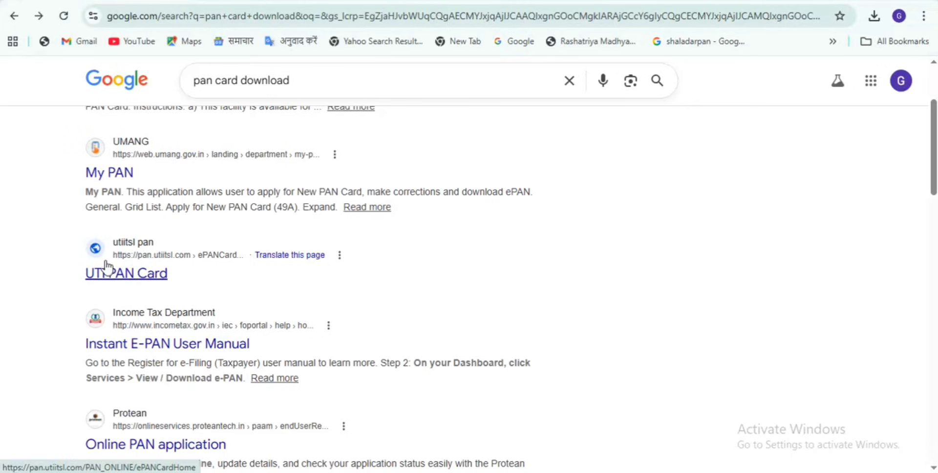
pyautogui.scroll(-2, 186, 318)
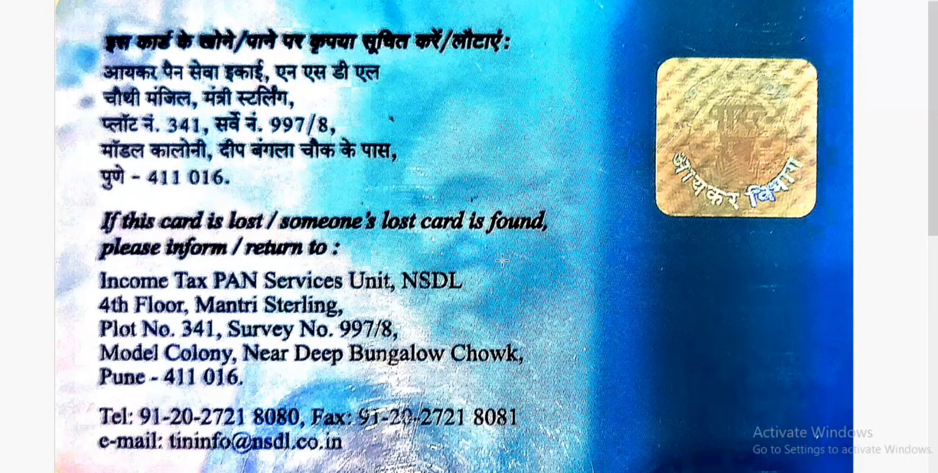
# - Examine the backs of the sample PAN cards for the issuing agency
pyautogui.moveTo(503, 261); pyautogui.dragTo(396, 296)
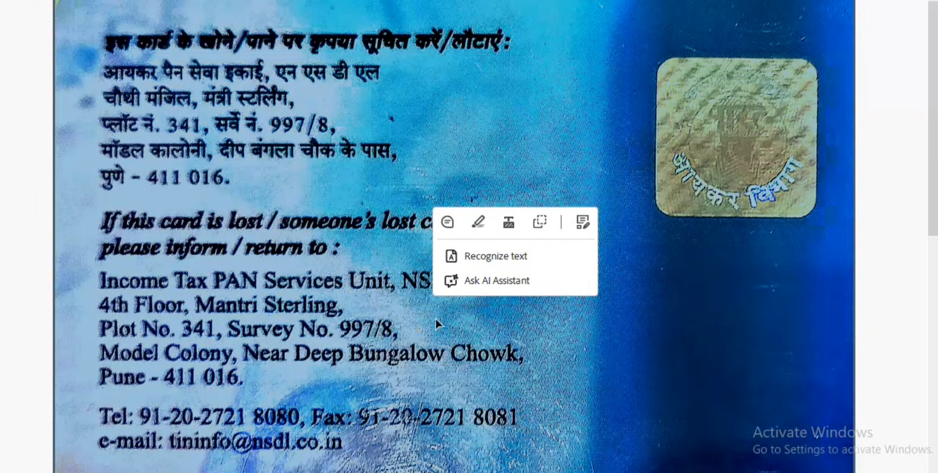
pyautogui.click(386, 291)
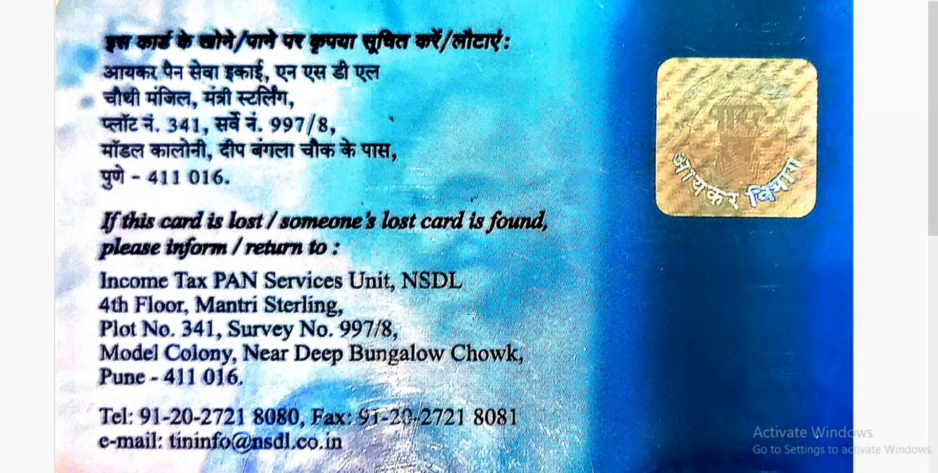
pyautogui.scroll(-5, 473, 315)
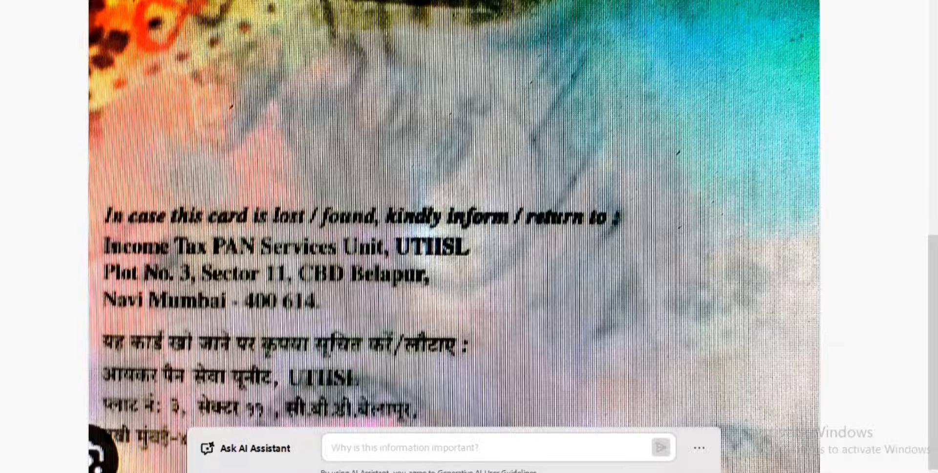
pyautogui.click(205, 472)
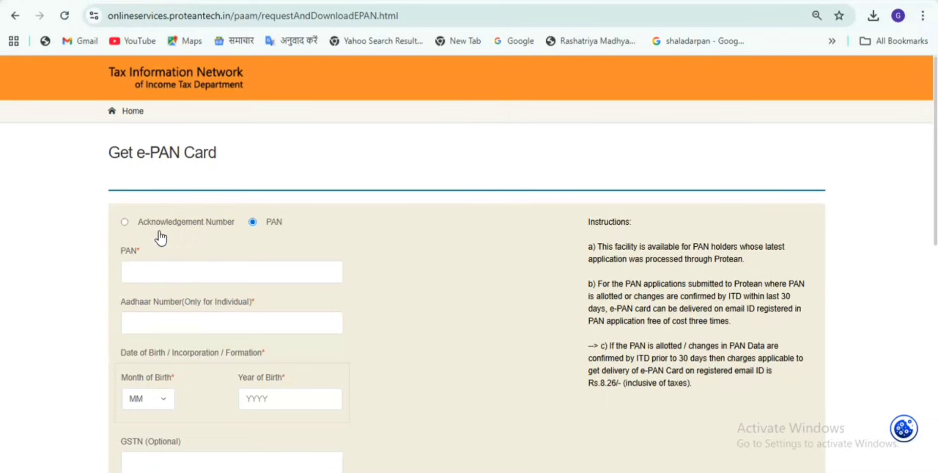
# - Choose PAN as the request type for the e-PAN card and enter the PAN and Aadhaar number
pyautogui.click(126, 222)
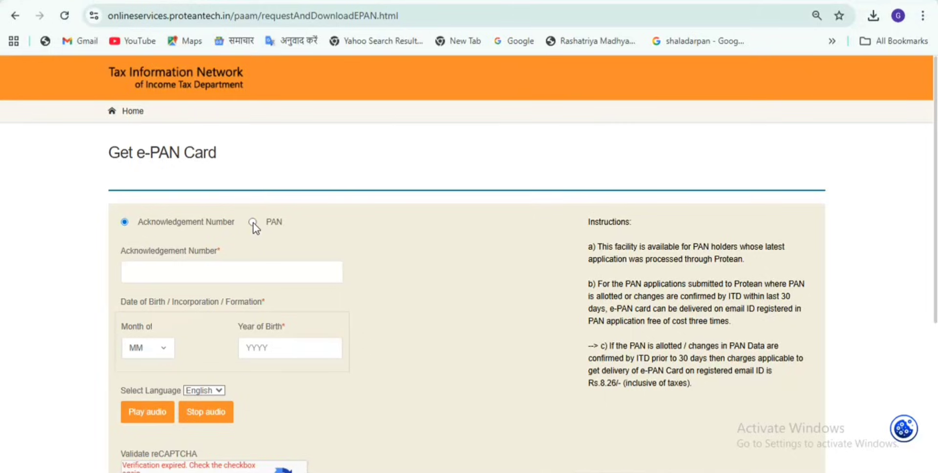
pyautogui.click(253, 224)
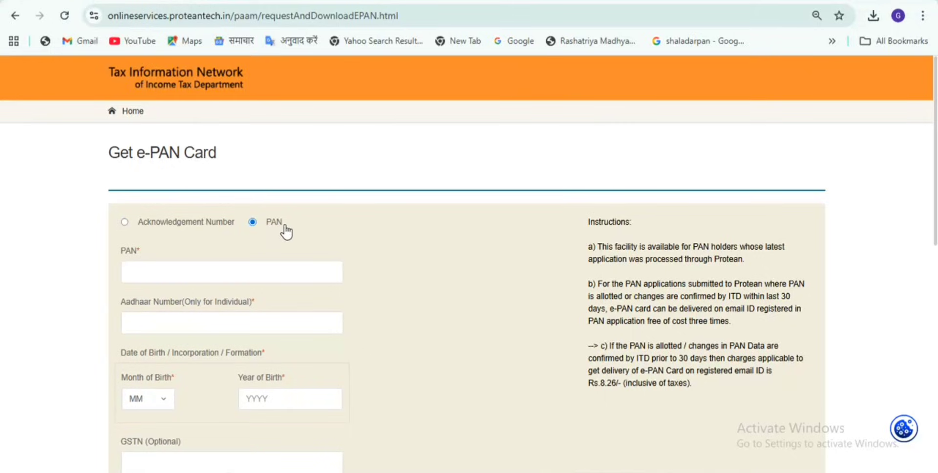
pyautogui.click(152, 269)
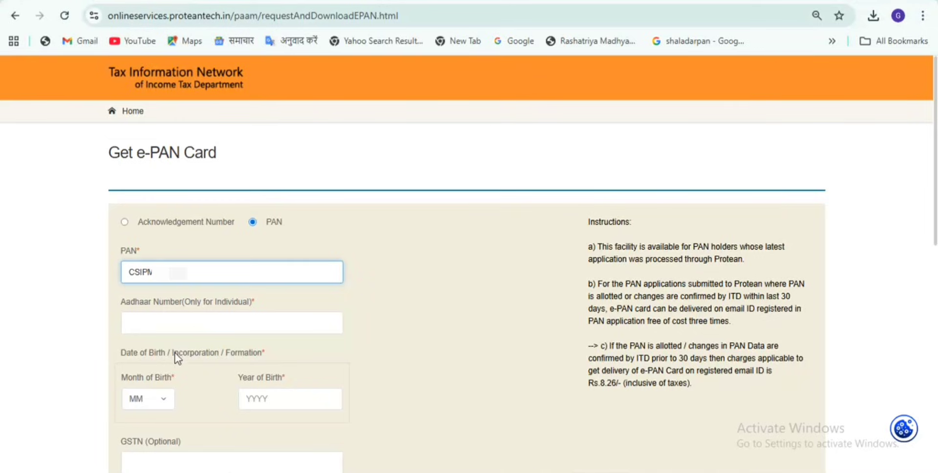
pyautogui.click(155, 321)
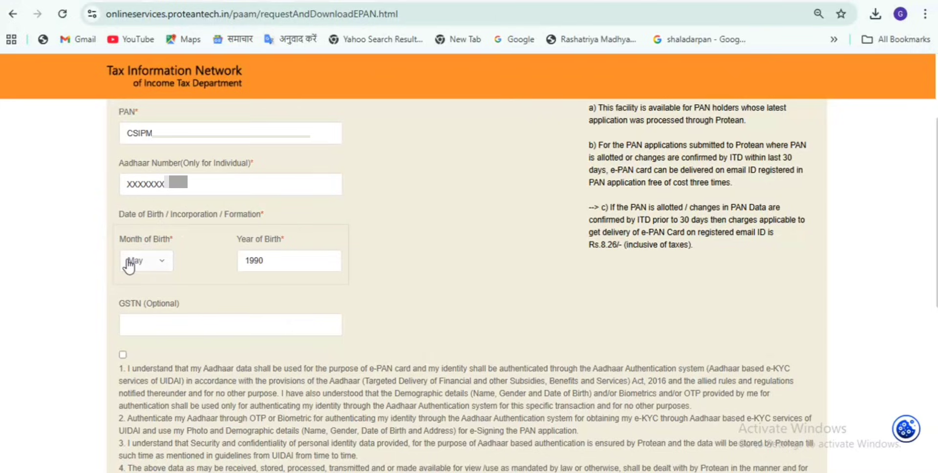
# - Fill in the month and year of birth and accept the Aadhaar consent declaration
pyautogui.click(157, 266)
pyautogui.click(132, 217)
pyautogui.click(276, 260)
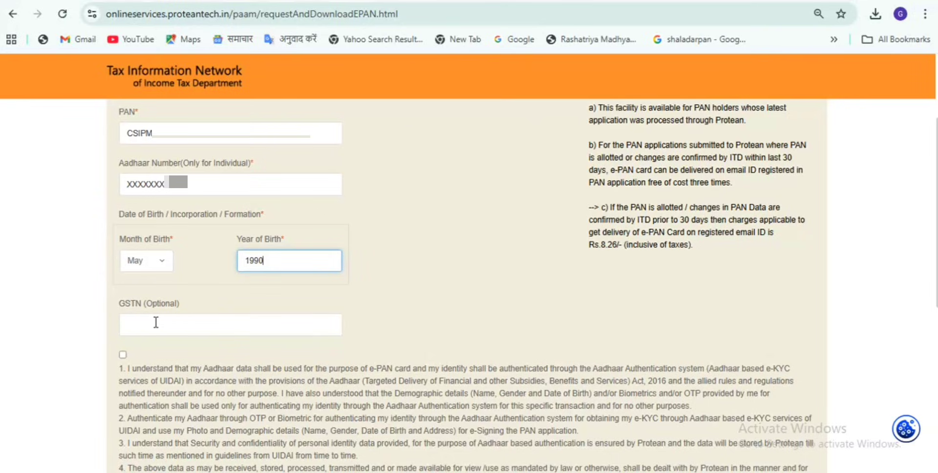
pyautogui.click(122, 355)
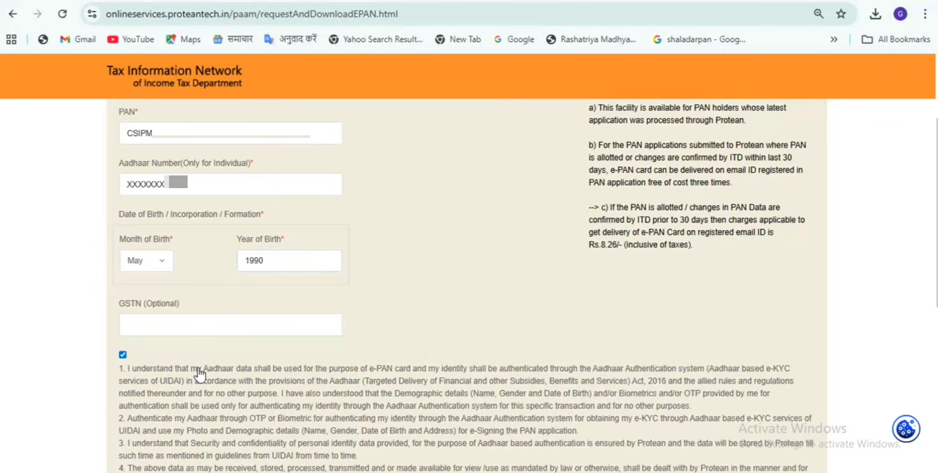
pyautogui.scroll(-7, 193, 240)
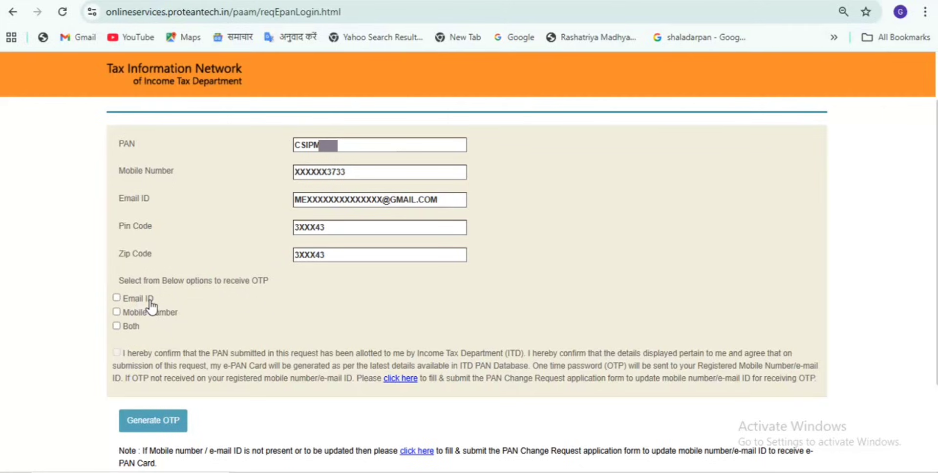
# - Choose Mobile Number for receiving the OTP, accept the PAN confirmation declaration and generate the OTP
pyautogui.click(116, 297)
pyautogui.click(116, 312)
pyautogui.click(117, 328)
pyautogui.click(116, 353)
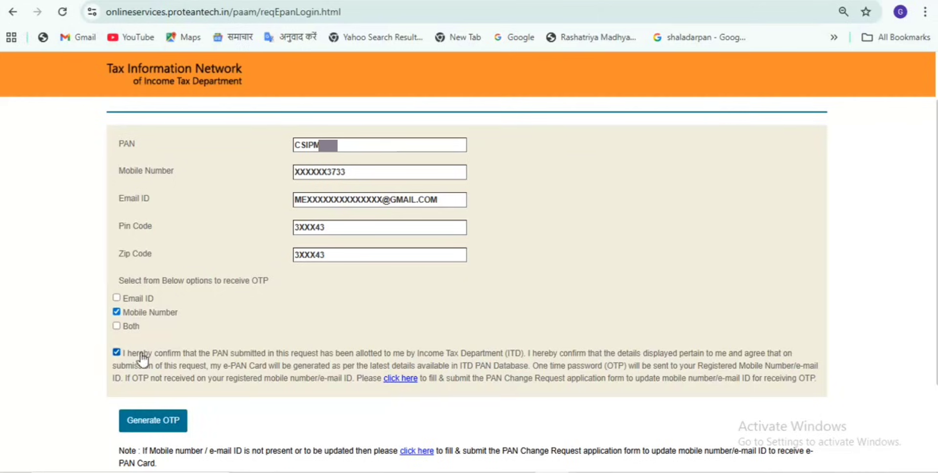
pyautogui.click(156, 424)
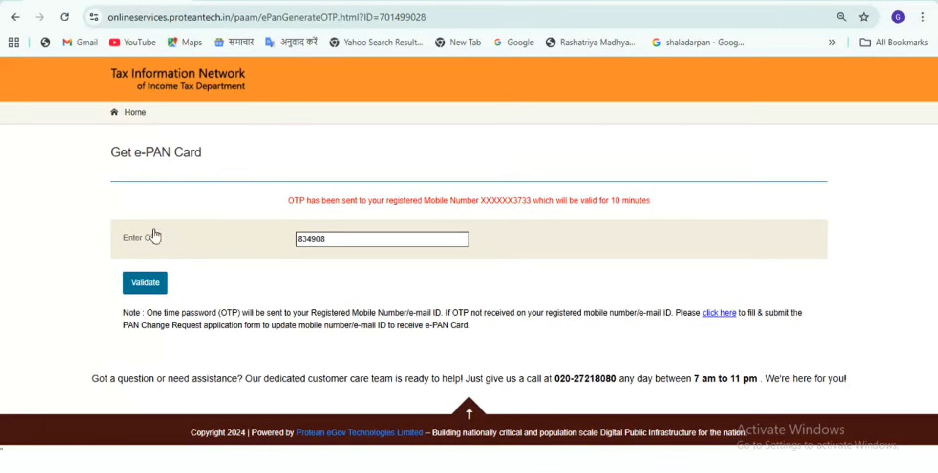
# - Enter and validate the OTP, and continue with the paid e-PAN download facility
pyautogui.click(145, 287)
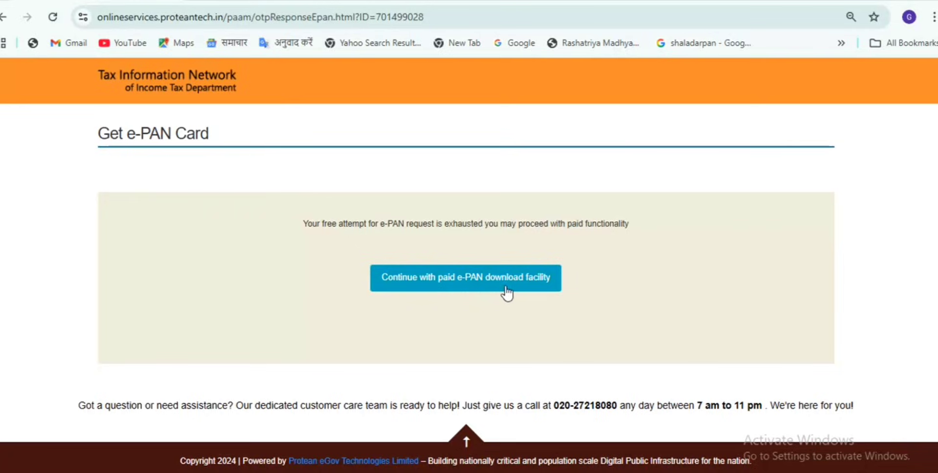
pyautogui.click(442, 287)
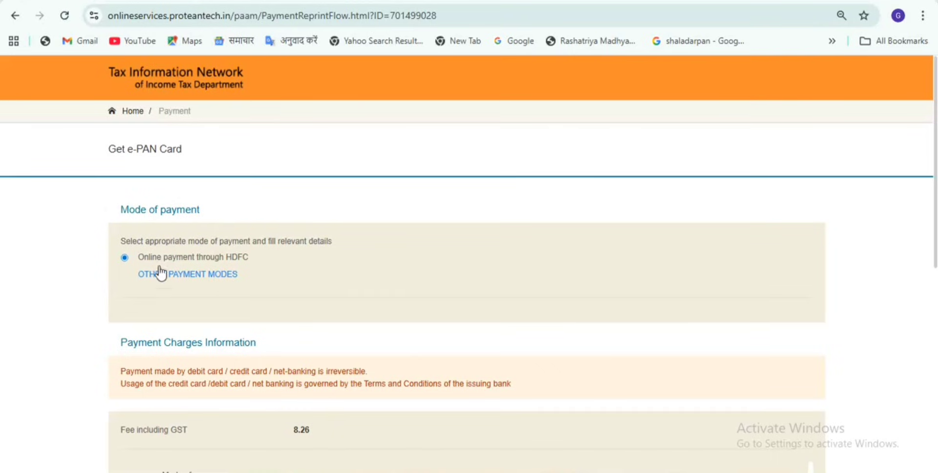
# - Agree to the terms of service and proceed to online payment through HDFC
pyautogui.scroll(-3, 214, 313)
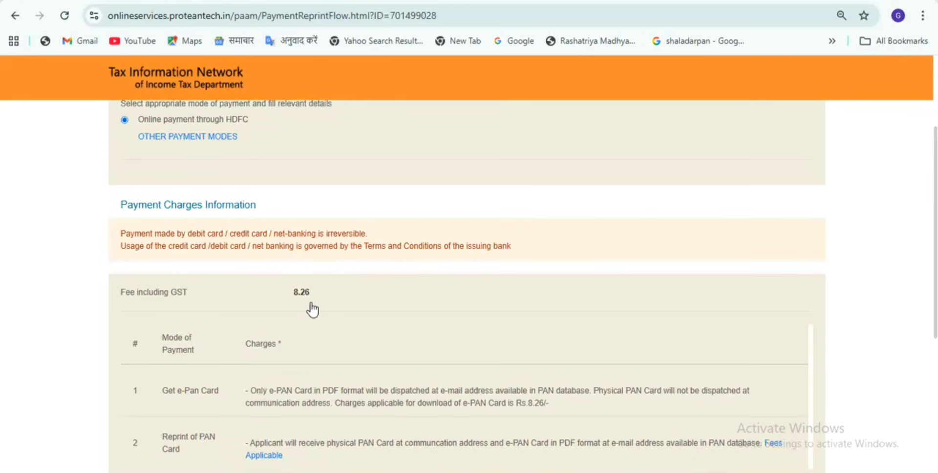
pyautogui.scroll(-5, 311, 309)
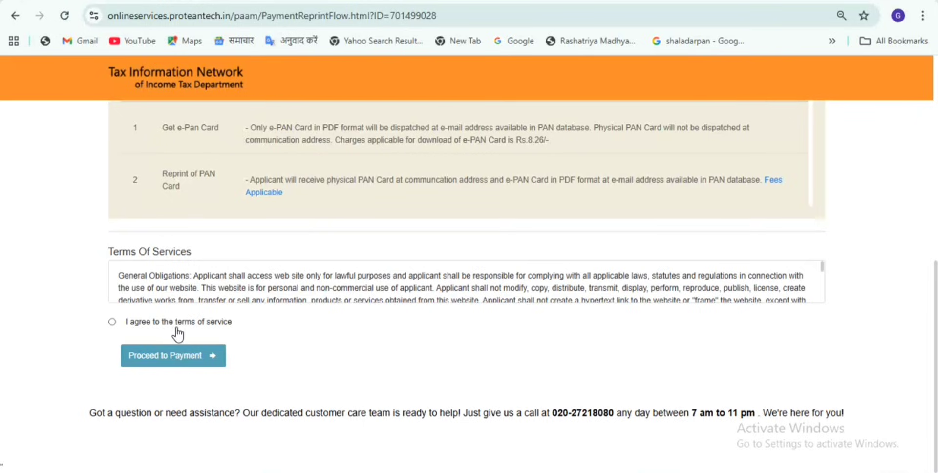
pyautogui.click(113, 322)
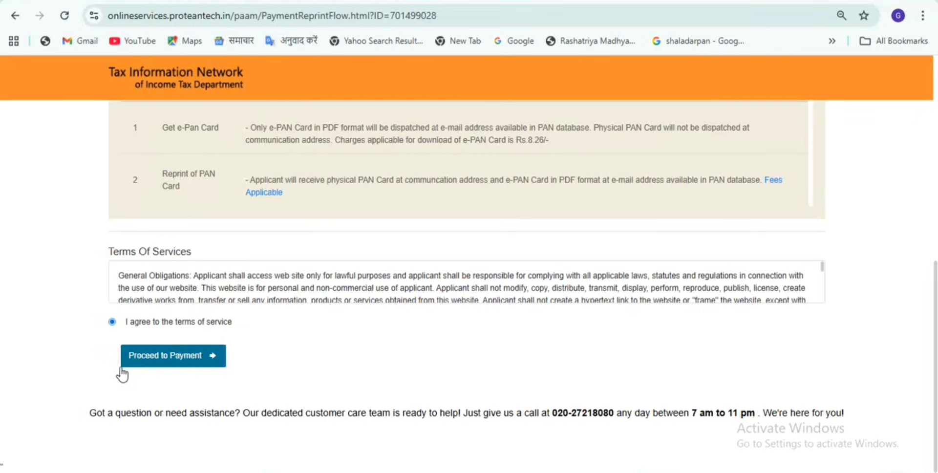
pyautogui.click(187, 361)
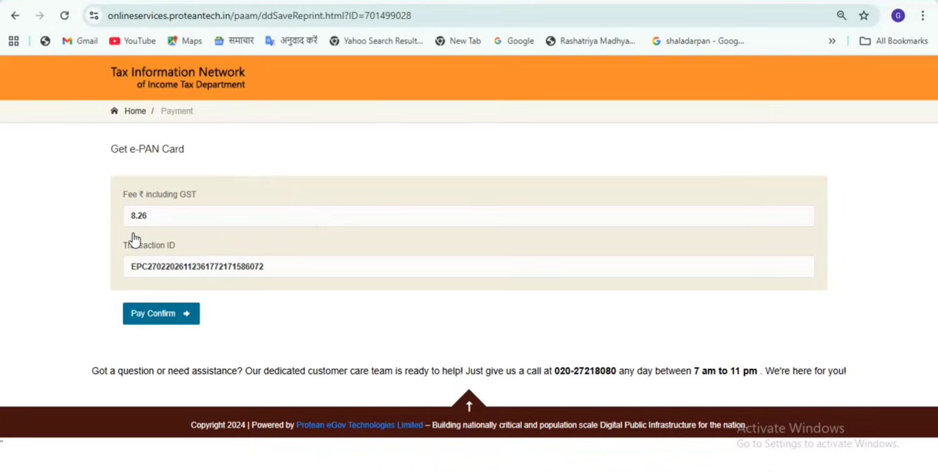
pyautogui.moveTo(132, 219); pyautogui.dragTo(168, 217)
pyautogui.click(281, 299)
pyautogui.click(145, 317)
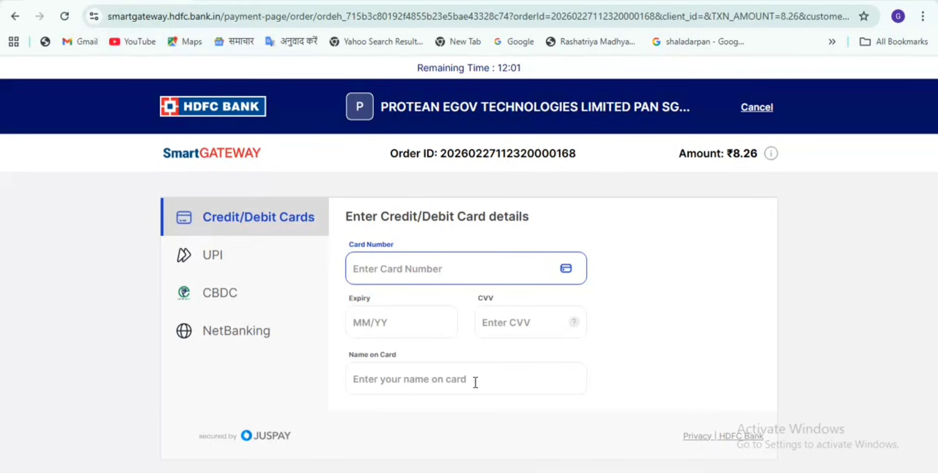
pyautogui.click(212, 264)
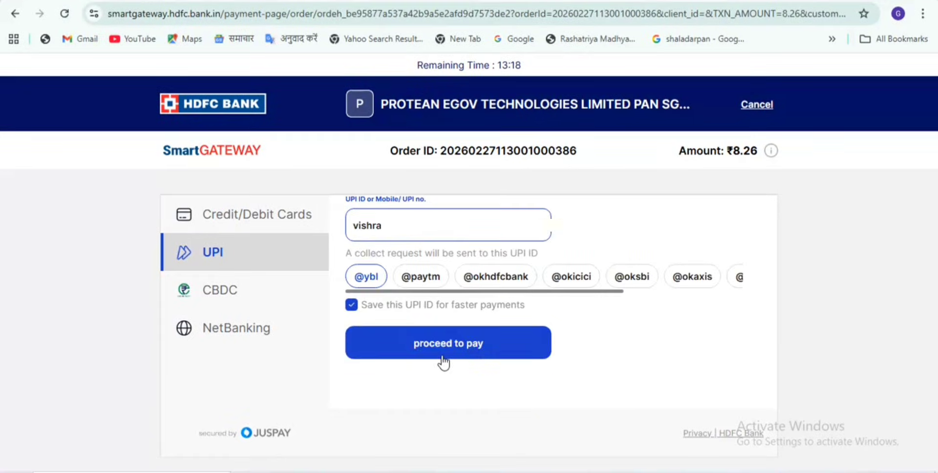
pyautogui.click(452, 353)
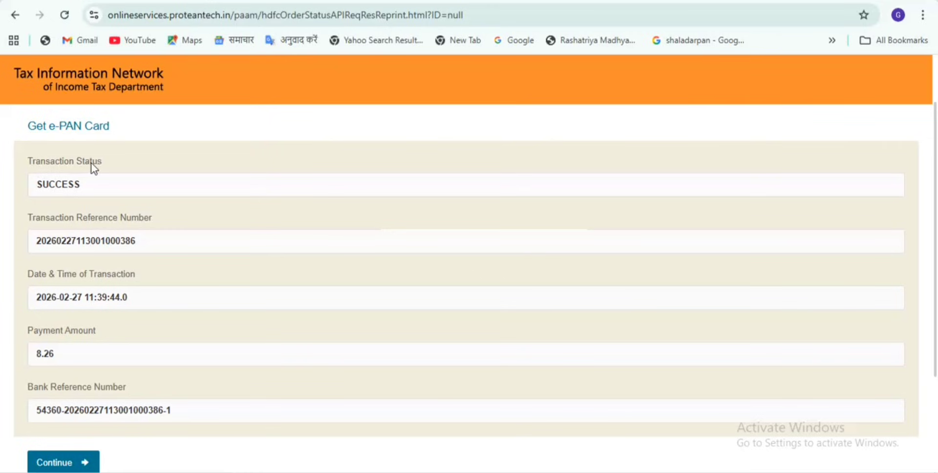
# - Continue from the transaction details and generate the payment receipt for printing
pyautogui.scroll(-3, 145, 268)
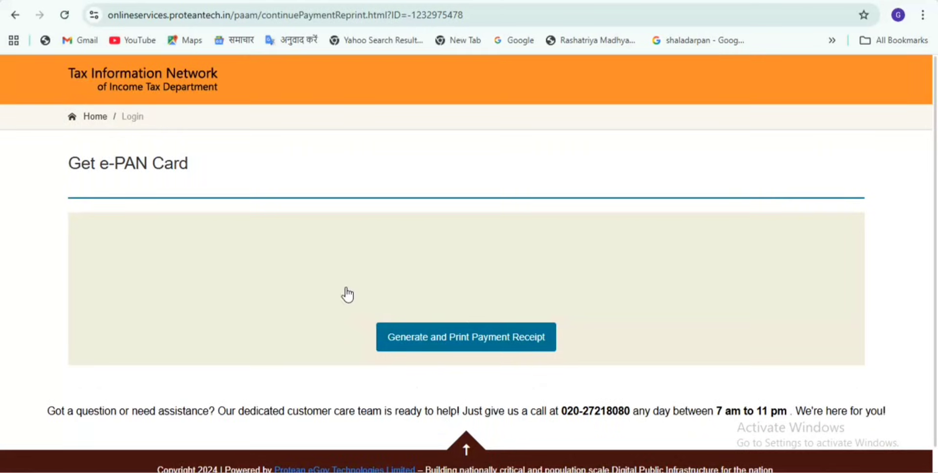
pyautogui.click(478, 343)
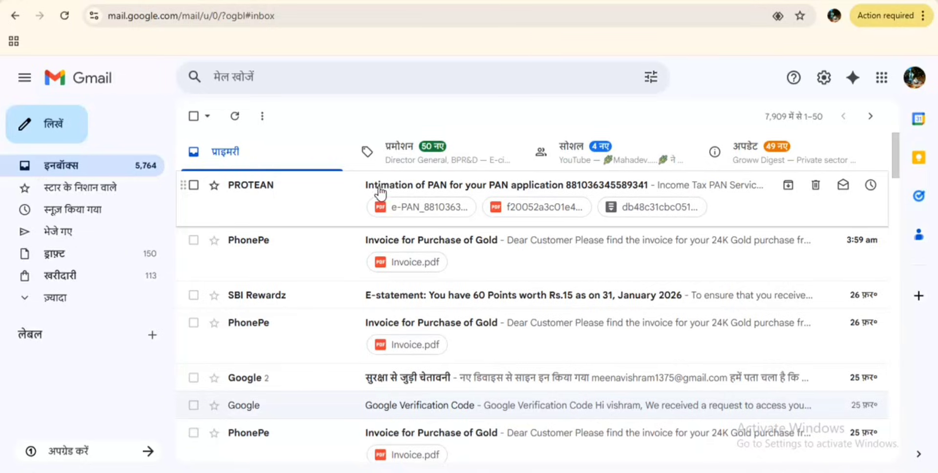
# - Open the PROTEAN email about the PAN application in Gmail and download its PDF attachment beginning with f20052a3c01e49f3
pyautogui.click(465, 188)
pyautogui.scroll(-10, 340, 295)
pyautogui.hotkey('ctrl', '-')
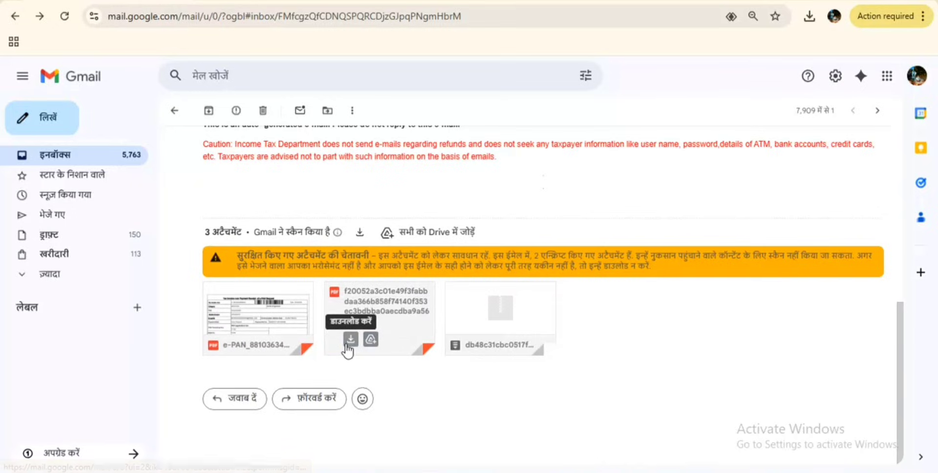
pyautogui.click(350, 342)
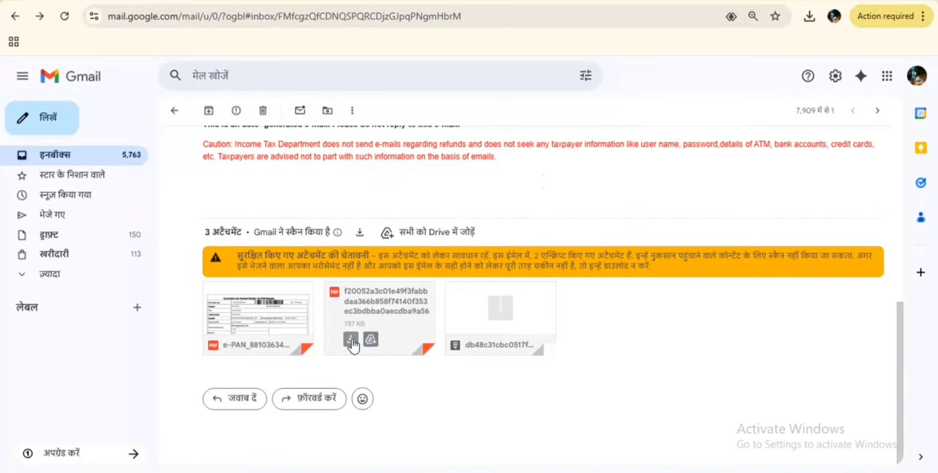
pyautogui.moveTo(471, 342)
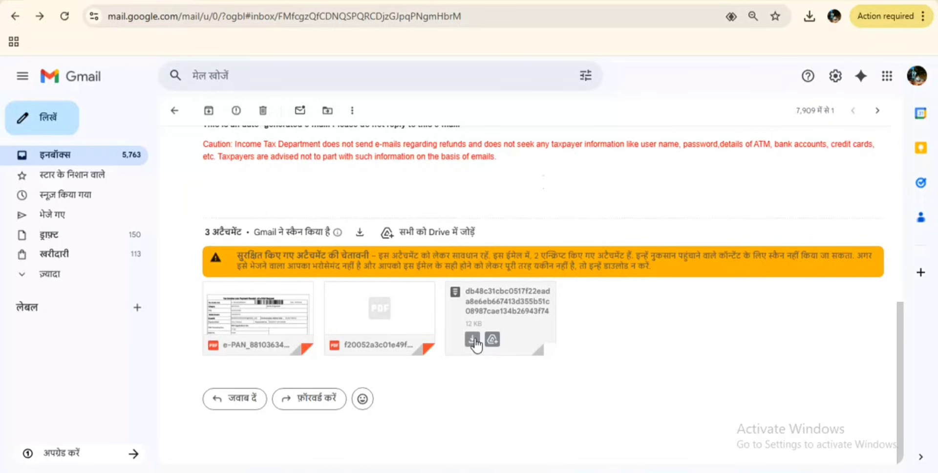
pyautogui.moveTo(362, 337)
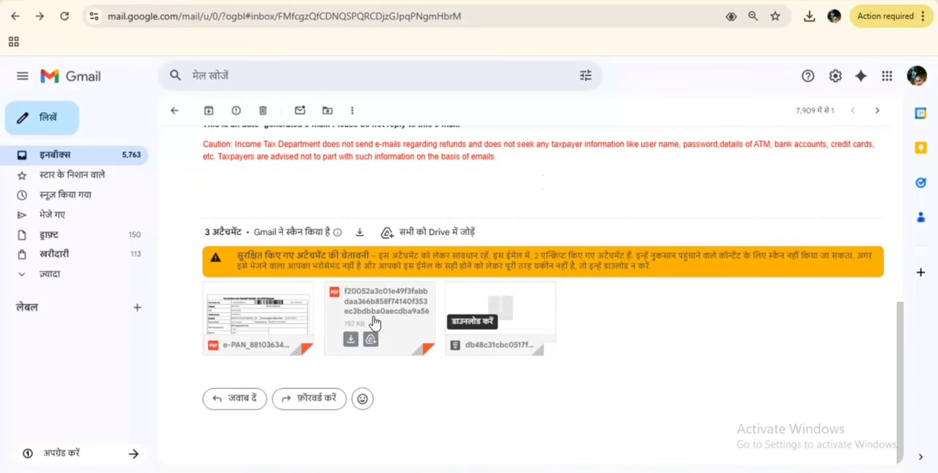
pyautogui.click(351, 340)
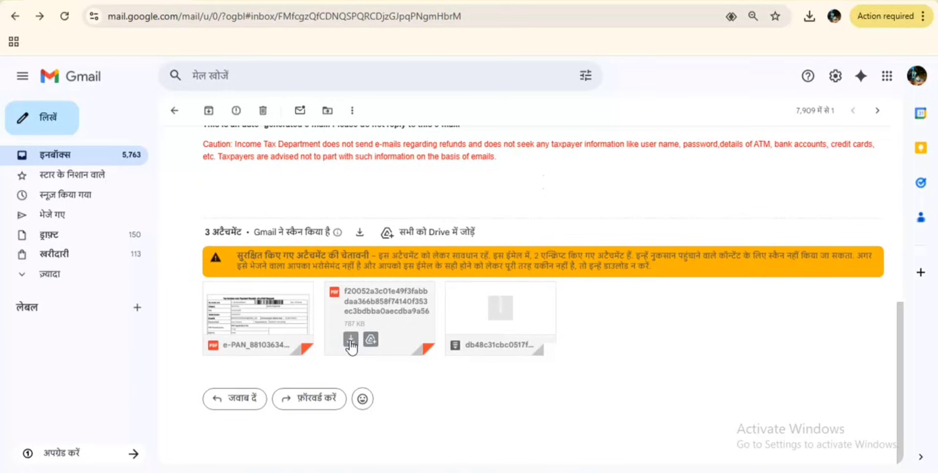
# - Open the latest downloaded signed e-PAN PDF from the download history and unlock it with the document password
pyautogui.click(810, 18)
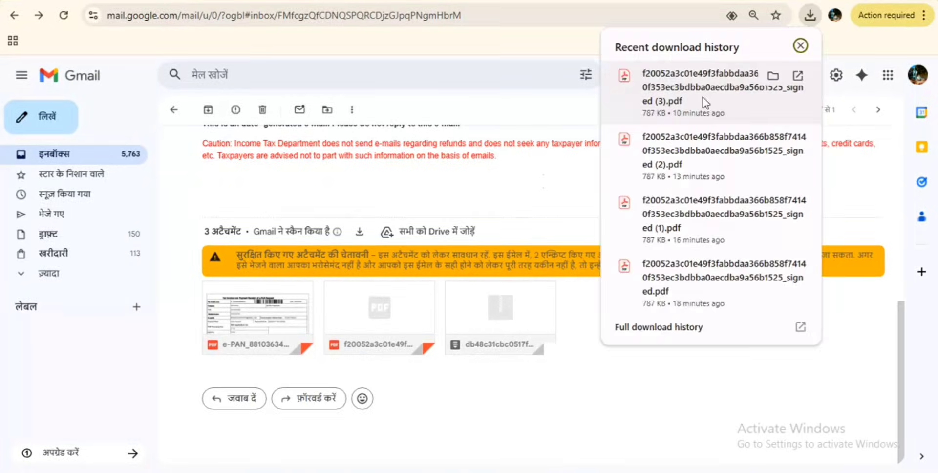
pyautogui.click(690, 88)
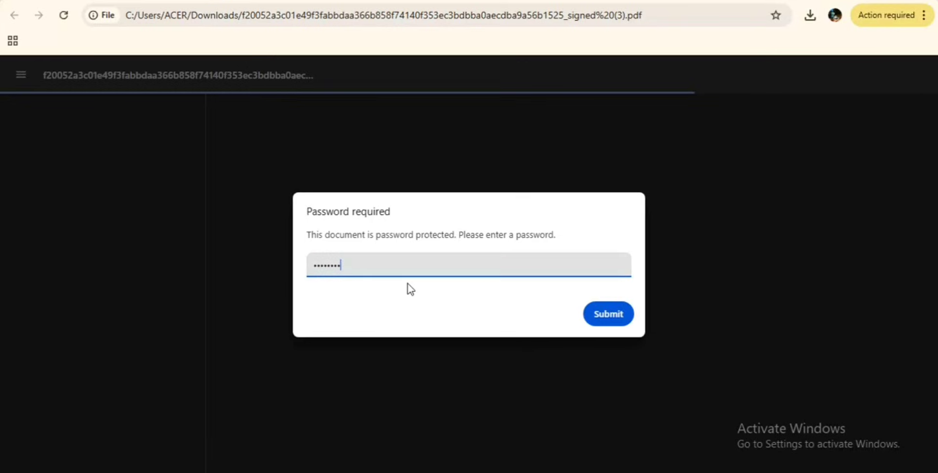
pyautogui.click(608, 313)
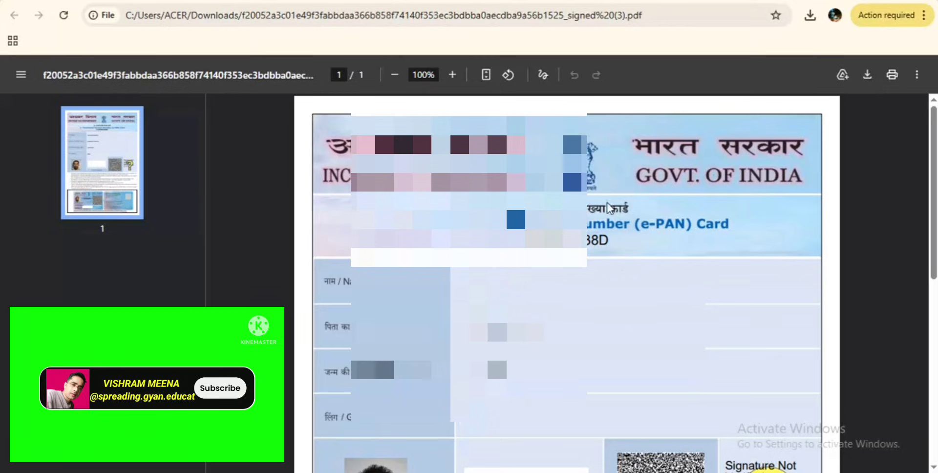
# - Review the unlocked e-PAN PDF and open the UTIITSL Pan Download page from the Google results to view its form and instructions
pyautogui.scroll(-7, 347, 284)
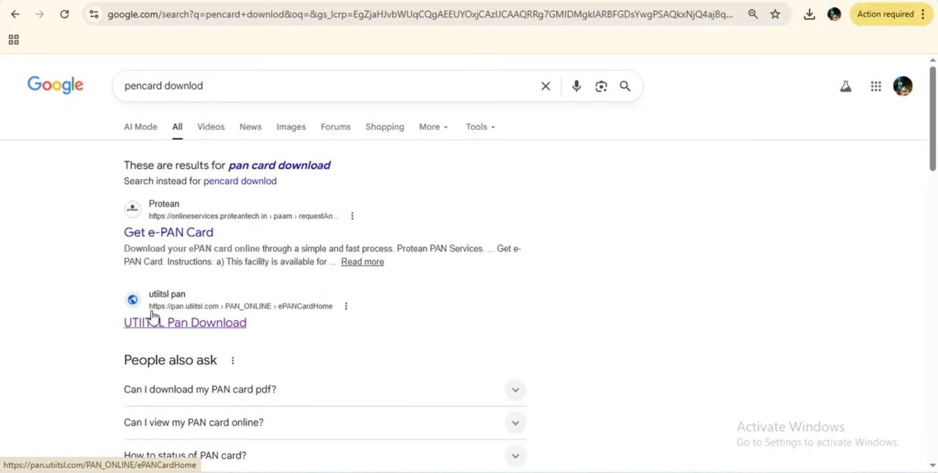
pyautogui.click(190, 326)
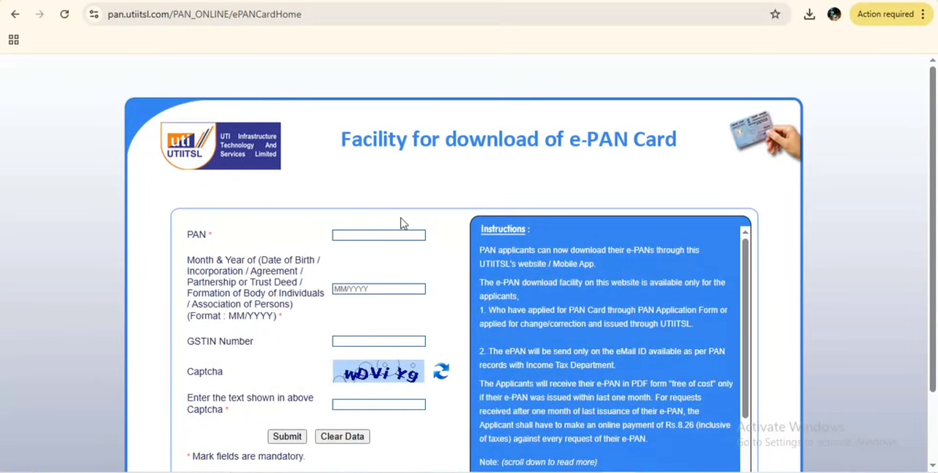
pyautogui.scroll(-2, 531, 231)
pyautogui.scroll(-2, 373, 234)
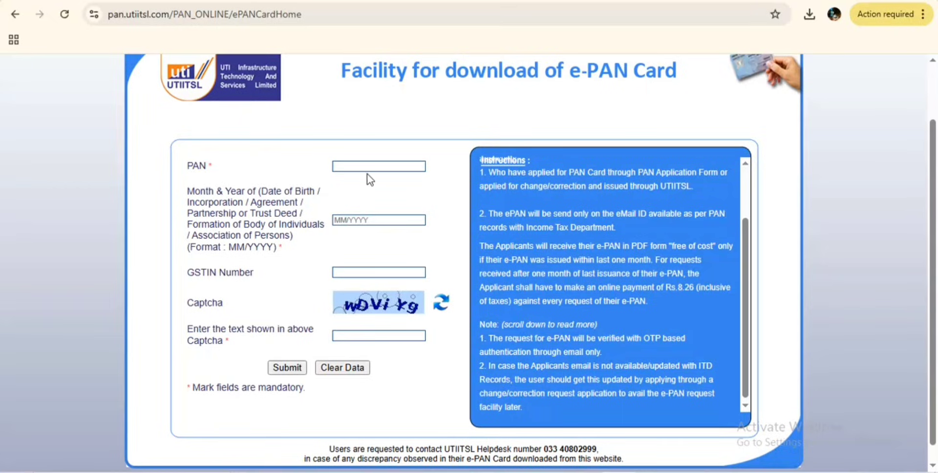
# - Go through the PAN, month and year, GSTIN Number and captcha fields of the UTIITSL e-PAN form and request the OTP
pyautogui.click(350, 166)
pyautogui.click(347, 219)
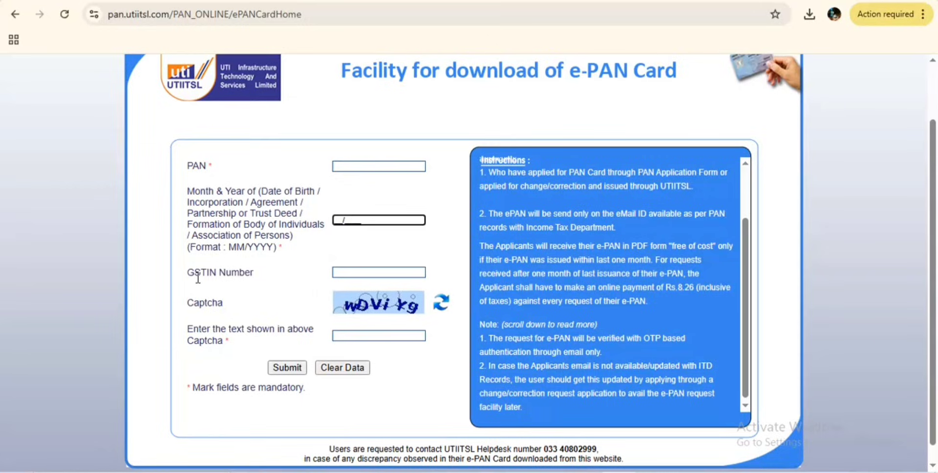
pyautogui.click(338, 272)
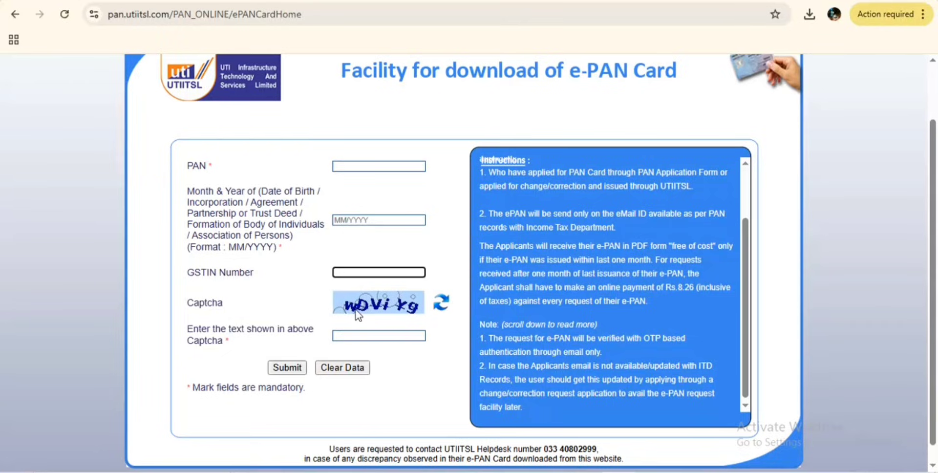
pyautogui.click(338, 335)
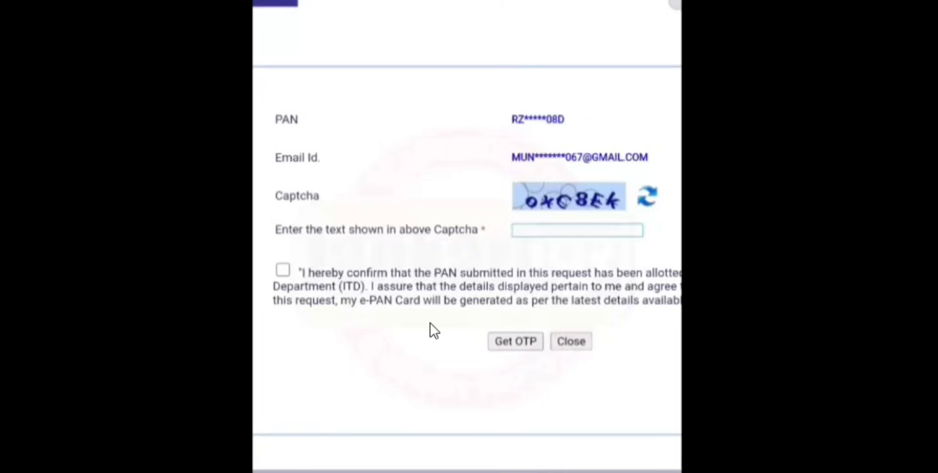
pyautogui.click(515, 341)
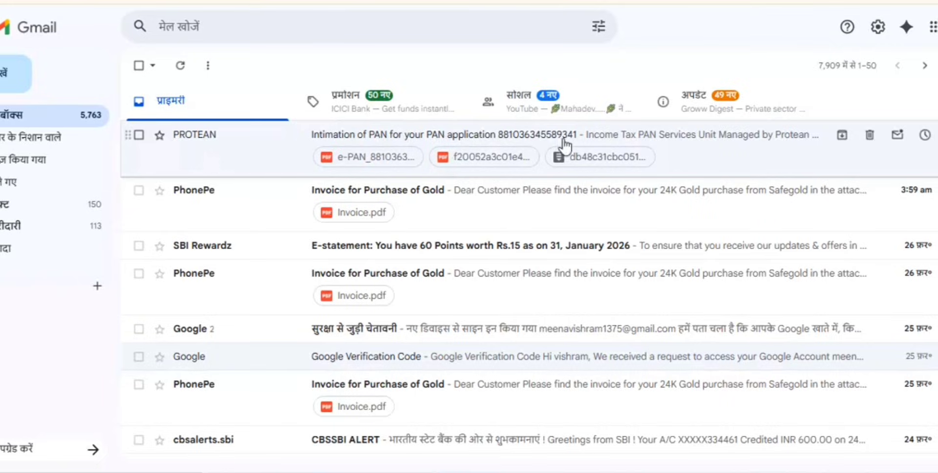
# - Open the PROTEAN email about the PAN application in Gmail and locate its PDF attachments below the message
pyautogui.click(413, 138)
pyautogui.scroll(-8, 425, 241)
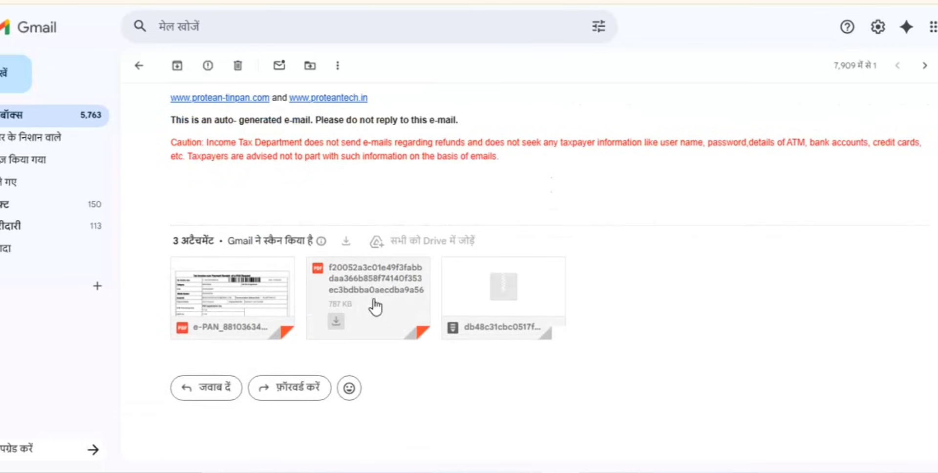